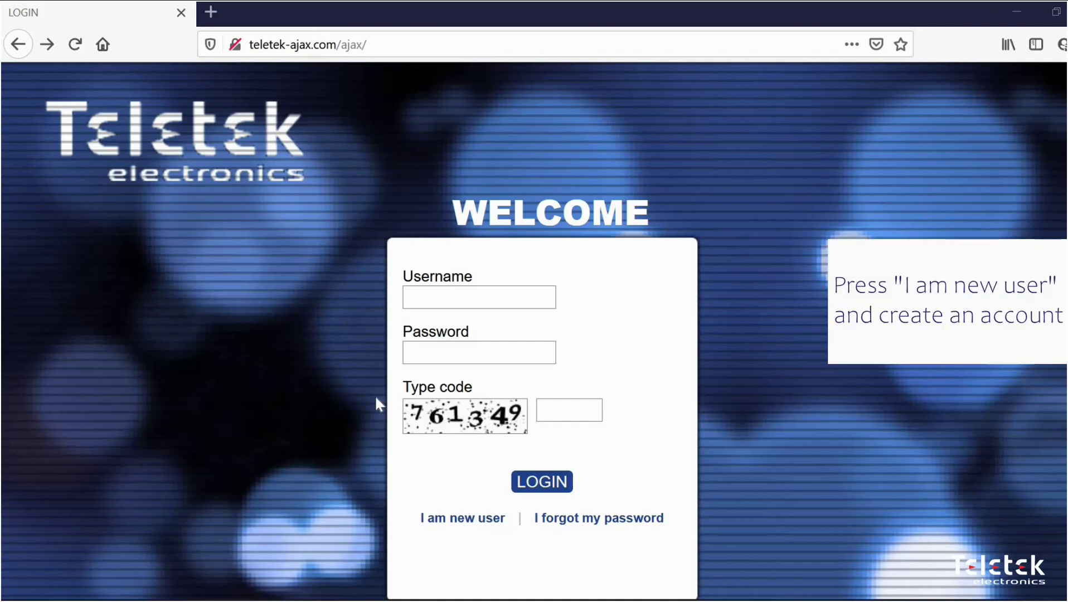
Fill in the new-user Registration form, accept the Privacy Policy, enter the validation code and submit it
{"action": "left_click", "coordinate": [455, 520]}
{"action": "scroll", "coordinate": [434, 357], "scroll_direction": "down", "scroll_amount": 3}
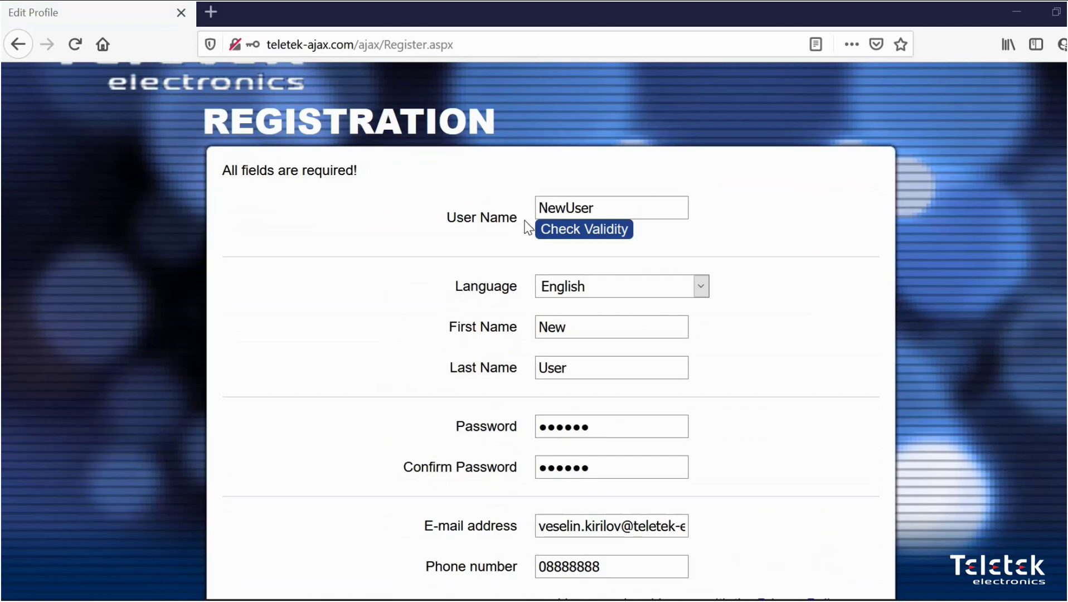
{"action": "scroll", "coordinate": [528, 226], "scroll_direction": "down", "scroll_amount": 2}
{"action": "scroll", "coordinate": [528, 226], "scroll_direction": "down", "scroll_amount": 2}
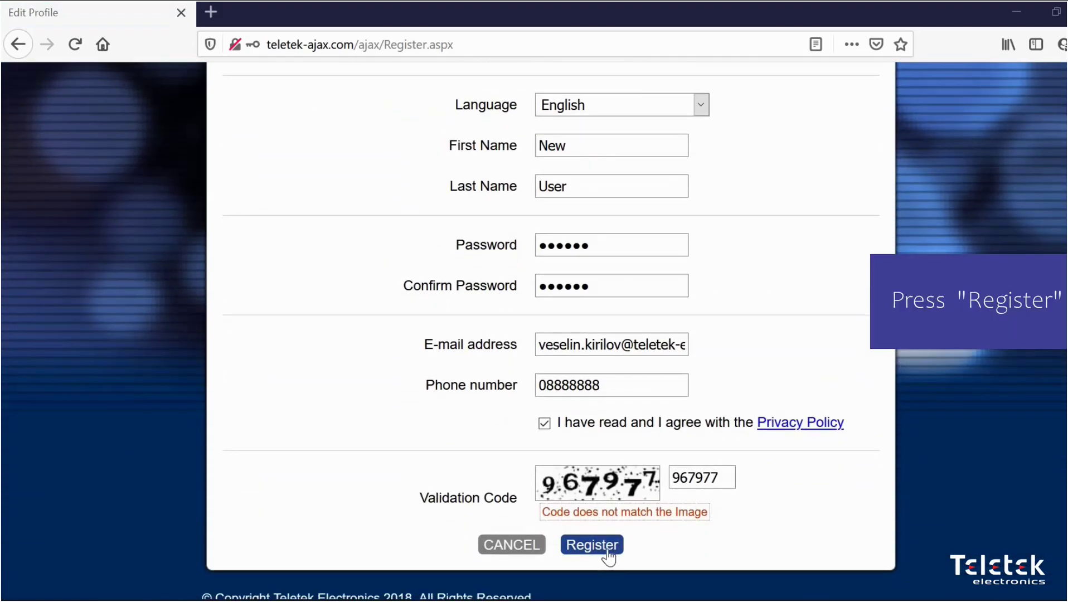
{"action": "left_click", "coordinate": [610, 549]}
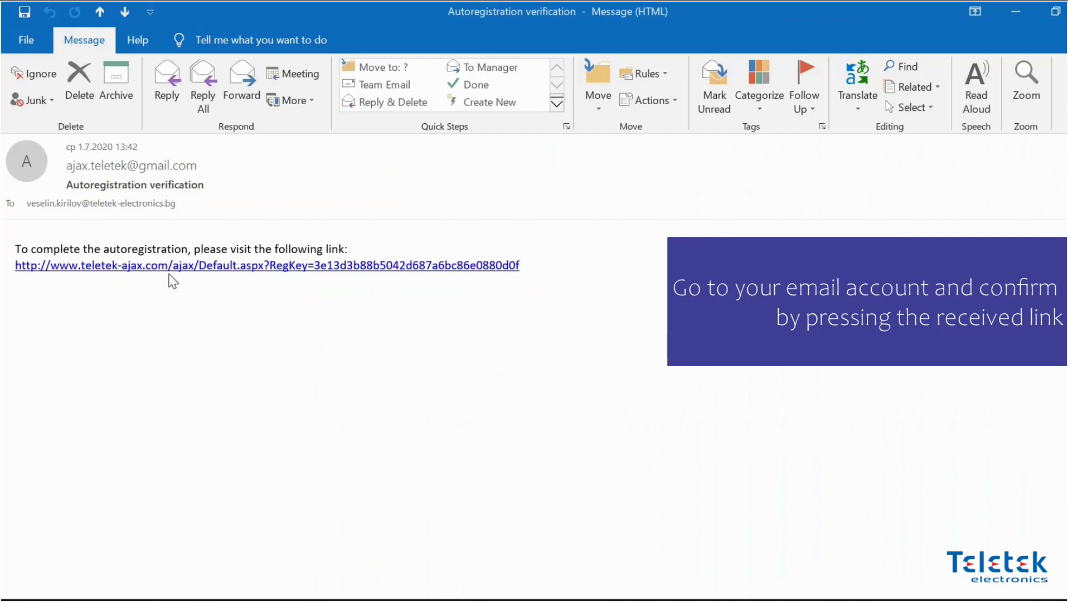
Confirm the registration via the e-mail link and enter the new account's username on the login page
{"action": "left_click", "coordinate": [230, 265]}
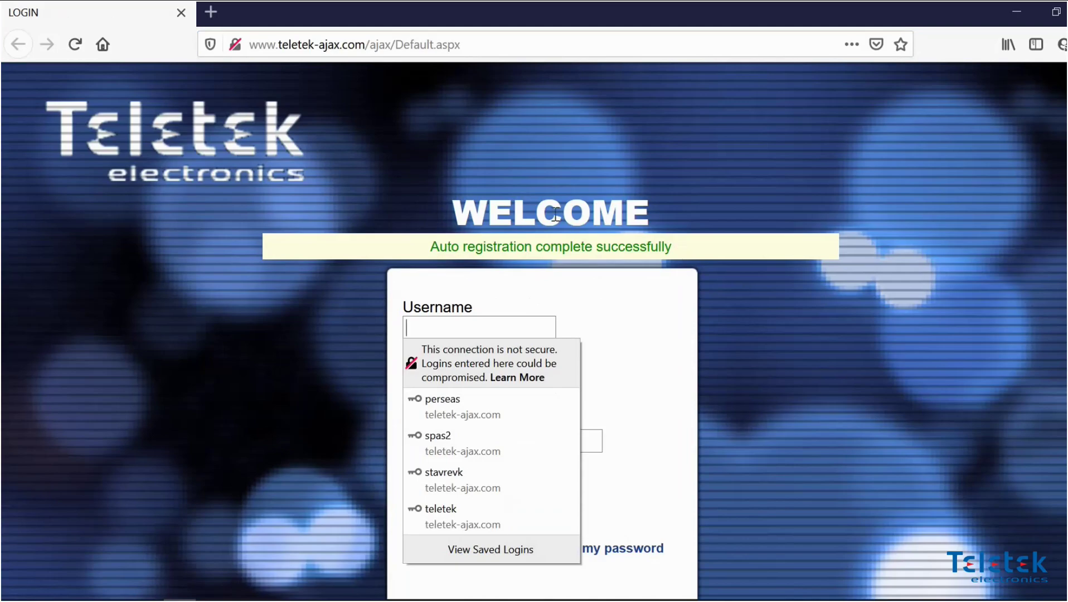
{"action": "left_click", "coordinate": [442, 295]}
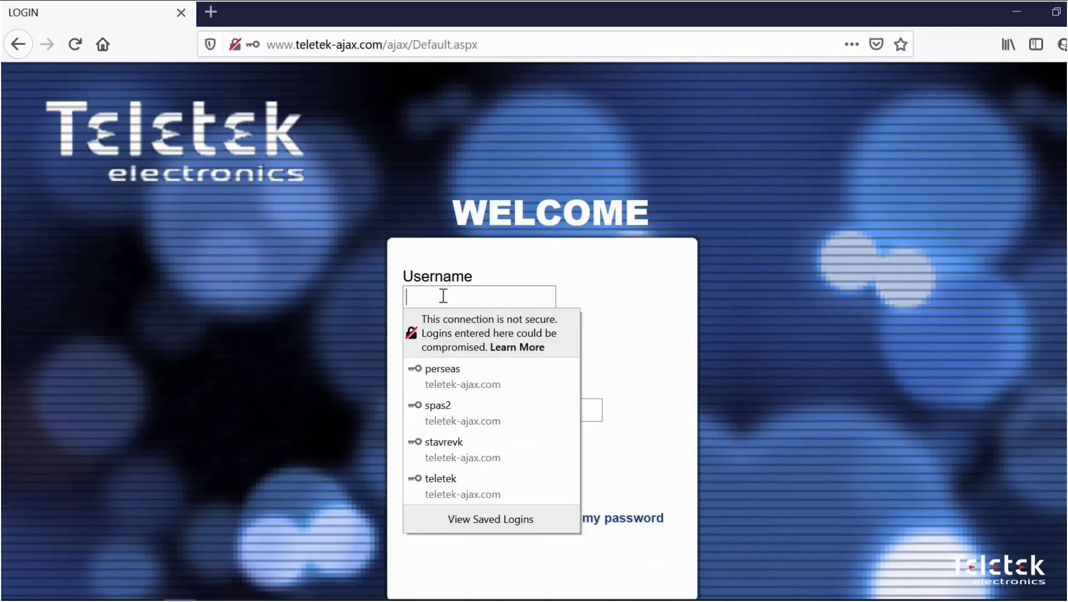
{"action": "type", "text": "n"}
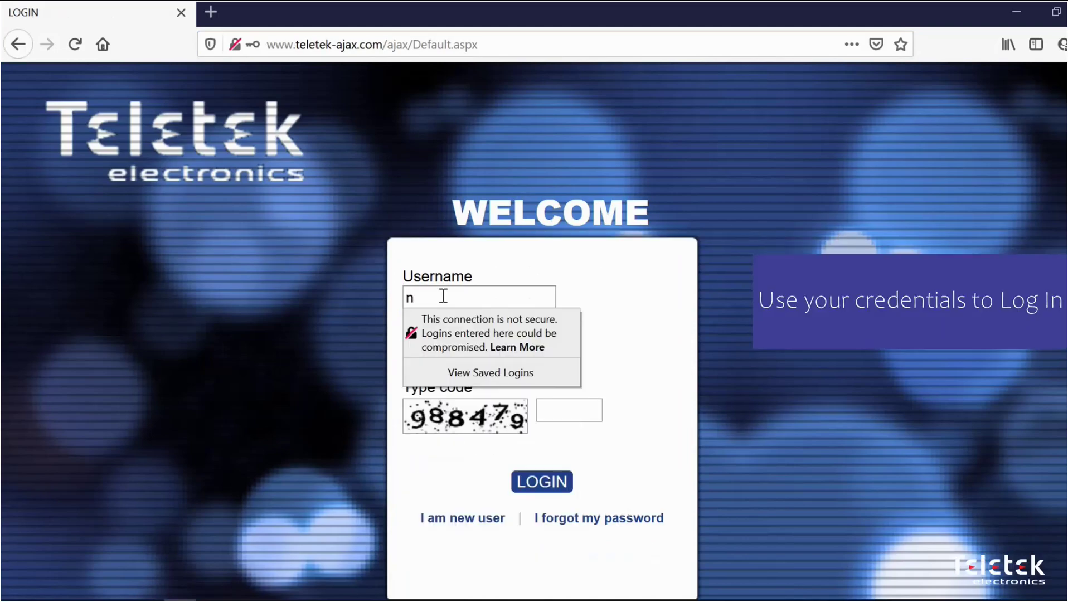
{"action": "type", "text": "ewuser"}
Enter the password and security code, log in, and decline saving the login in Firefox
{"action": "key", "text": "Tab"}
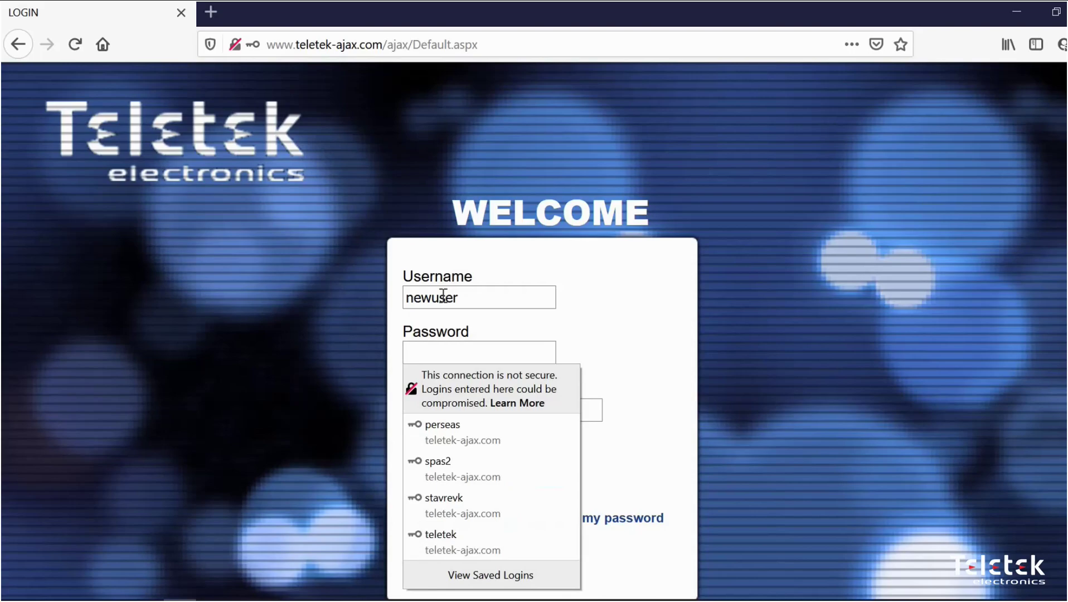
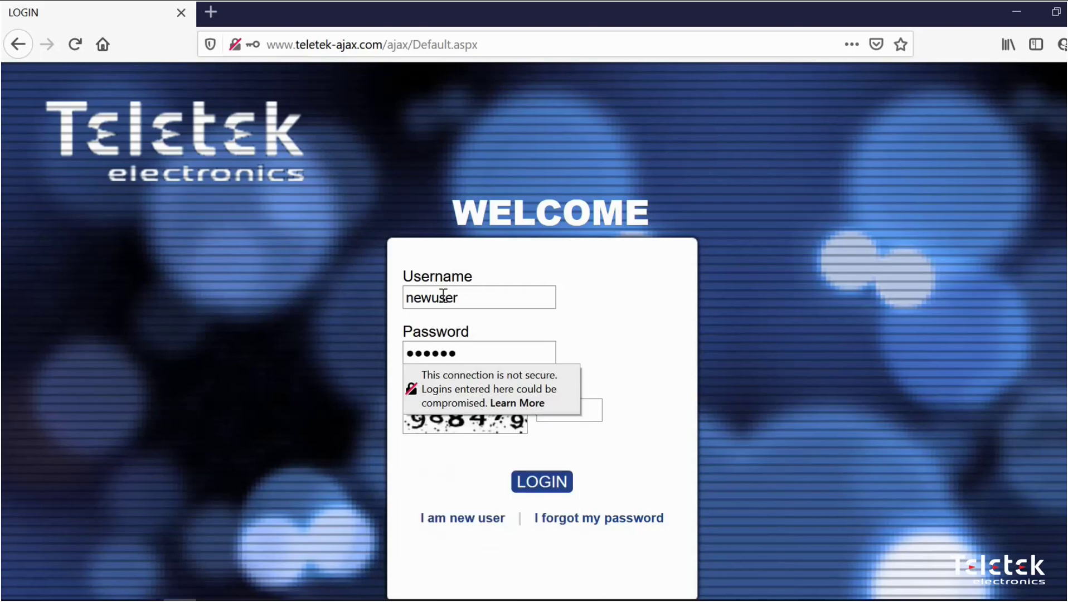
{"action": "key", "text": "Tab"}
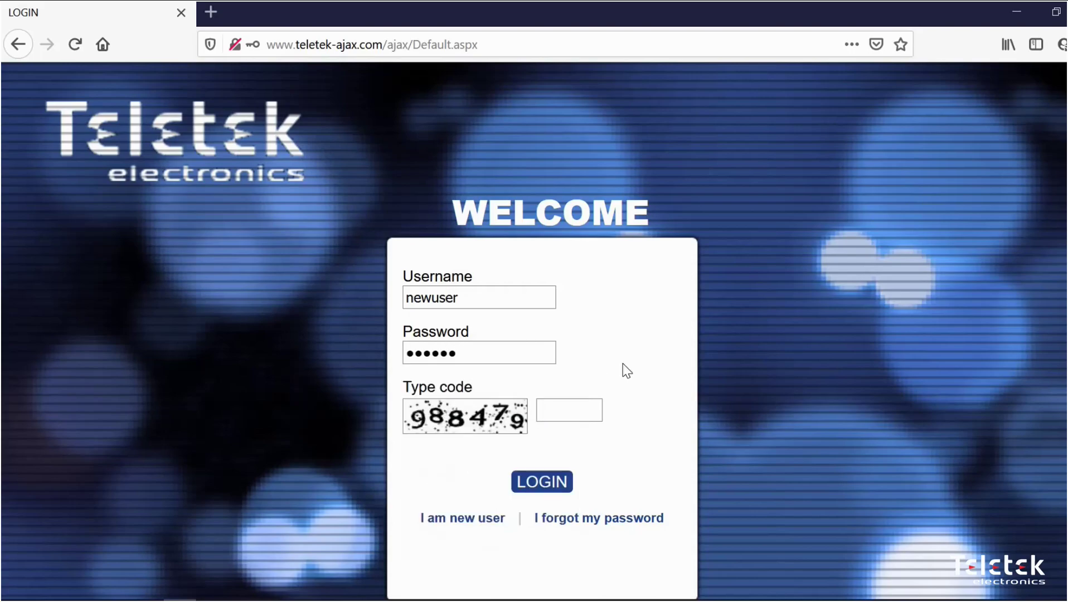
{"action": "left_click", "coordinate": [544, 483]}
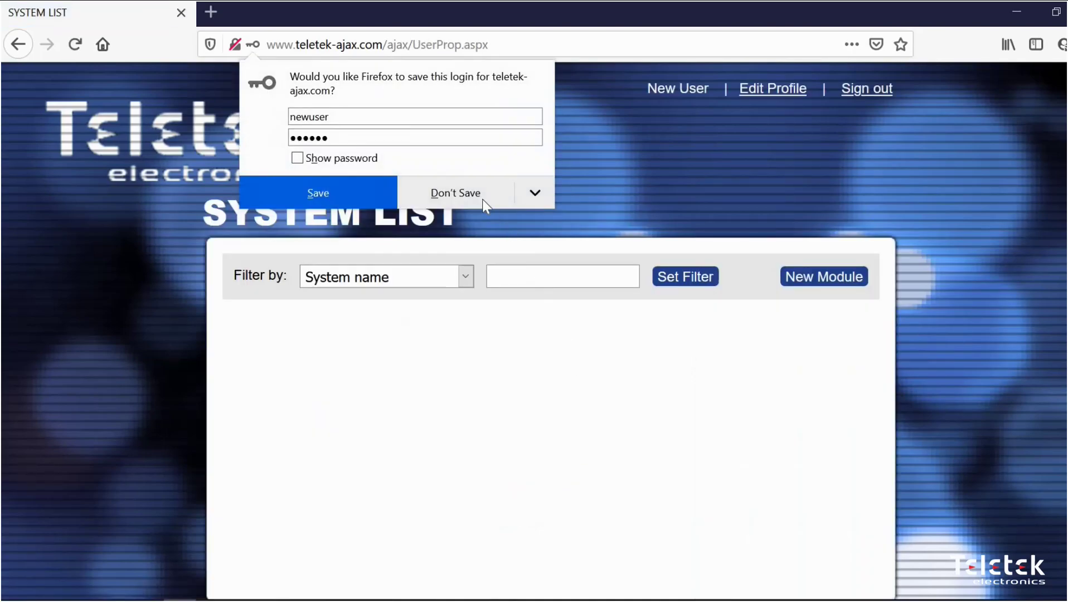
{"action": "left_click", "coordinate": [481, 204]}
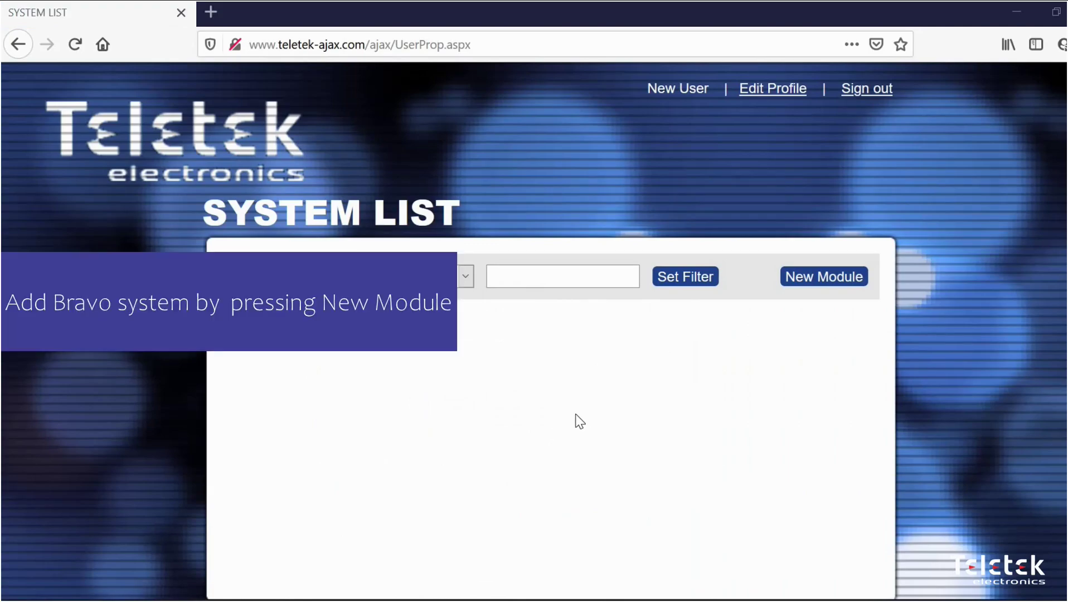
Start a New Module registration and enter 'My Bravo' as the system name
{"action": "left_click", "coordinate": [824, 279]}
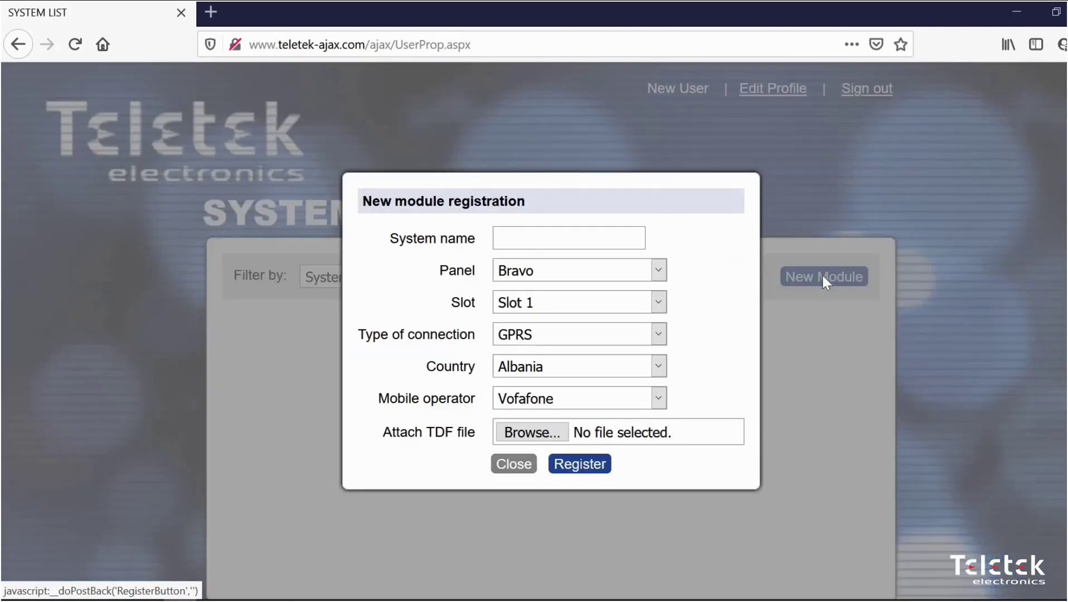
{"action": "left_click", "coordinate": [523, 242]}
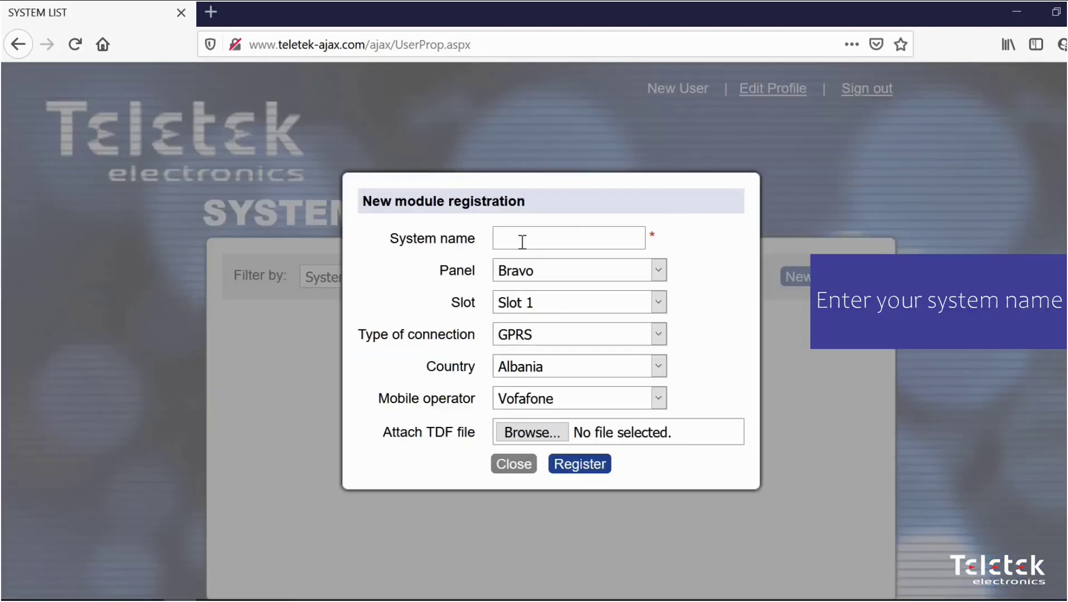
{"action": "type", "text": "My Bravo"}
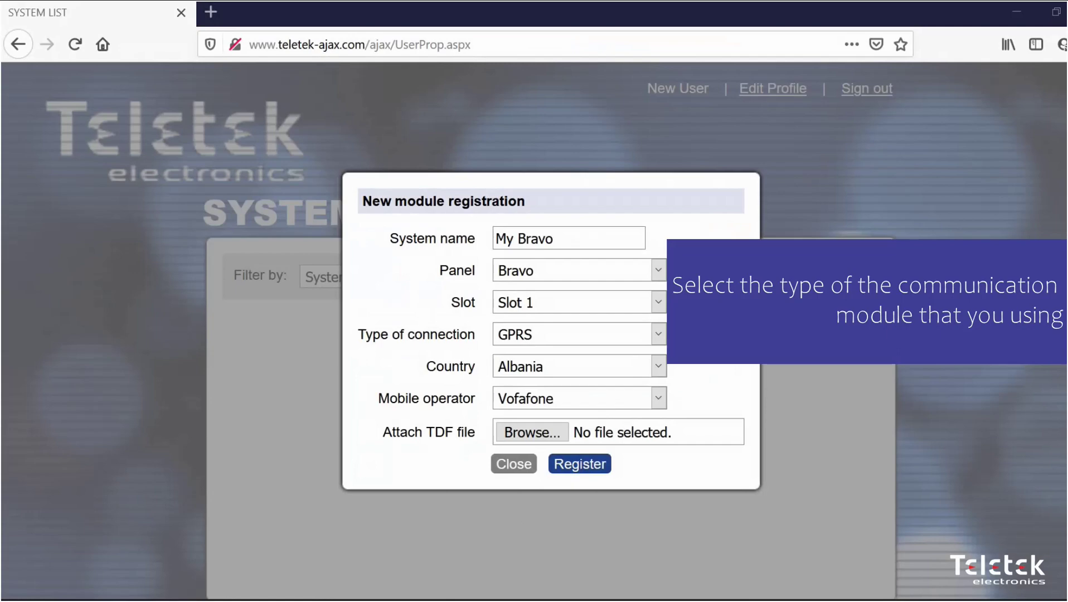
Set connection type GPRS, country Bulgaria and mobile operator Telenor(Globul) for the new module
{"action": "left_click", "coordinate": [659, 336]}
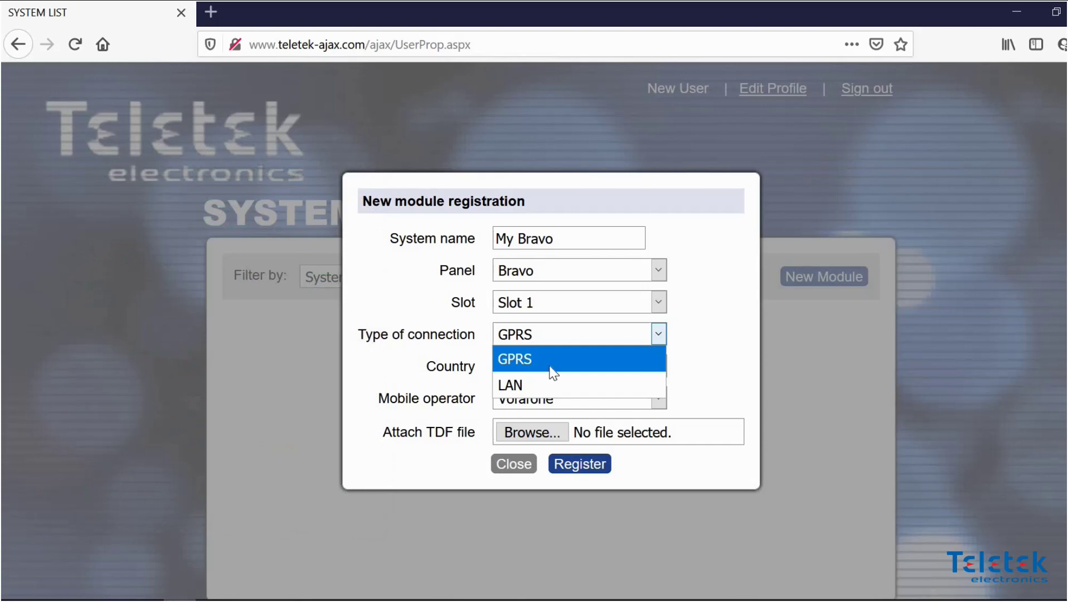
{"action": "left_click", "coordinate": [551, 365]}
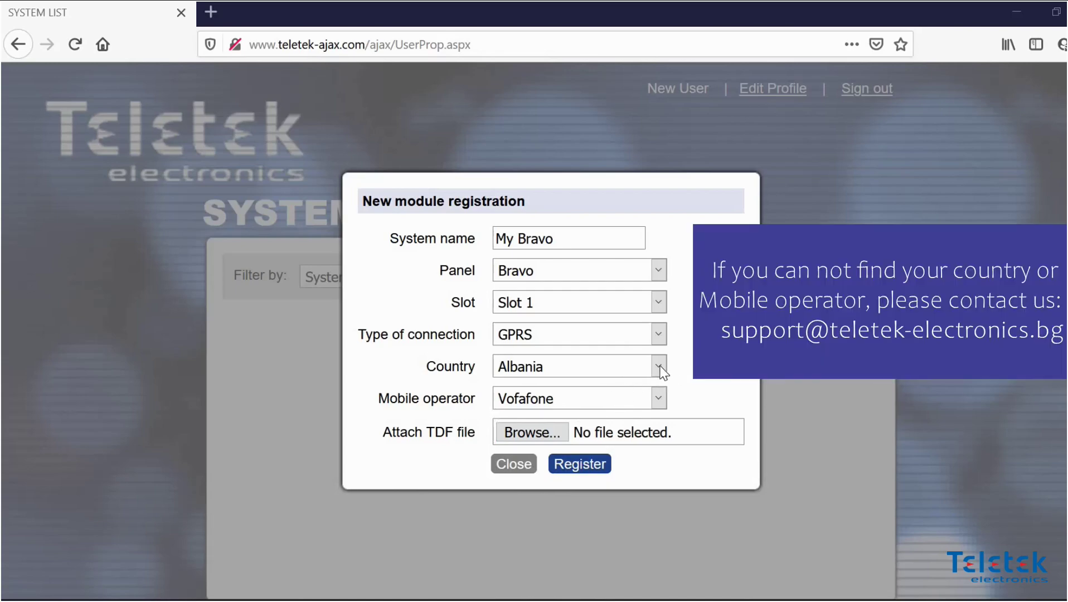
{"action": "left_click", "coordinate": [658, 366]}
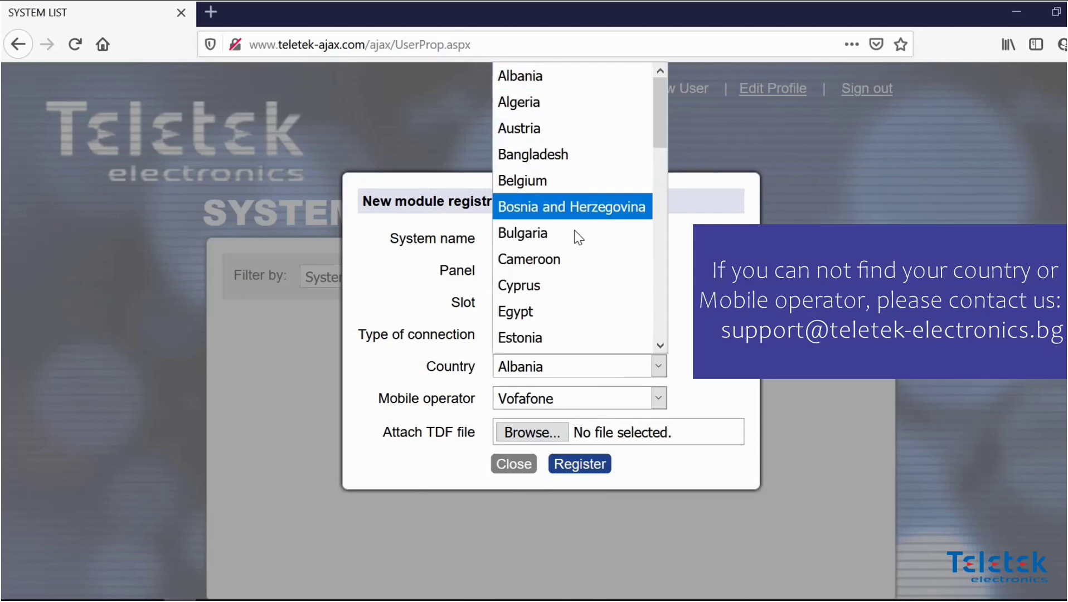
{"action": "left_click", "coordinate": [588, 233]}
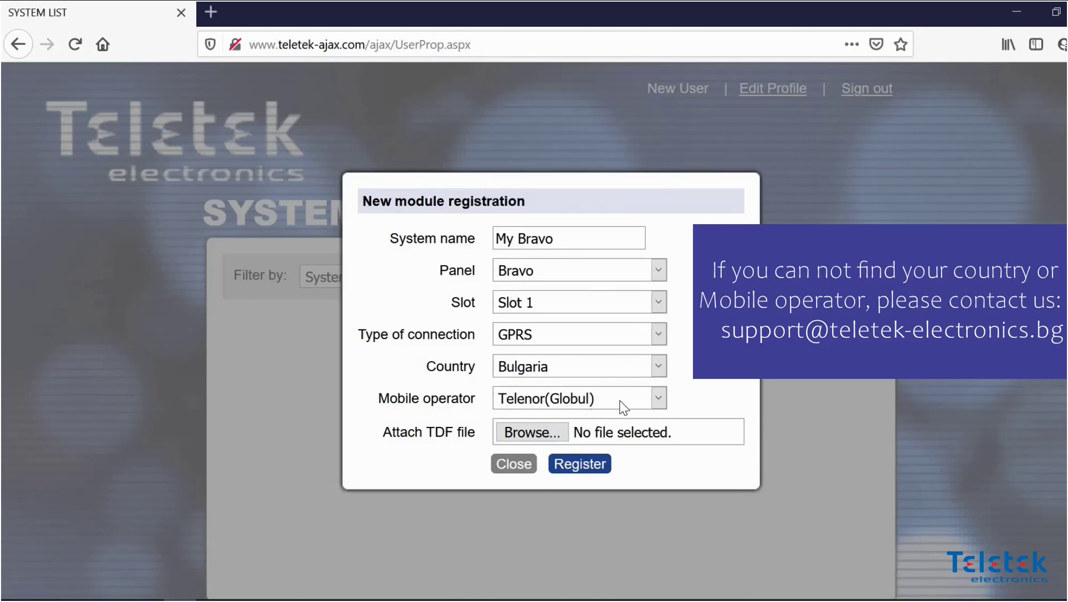
{"action": "left_click", "coordinate": [624, 408]}
{"action": "left_click", "coordinate": [596, 427]}
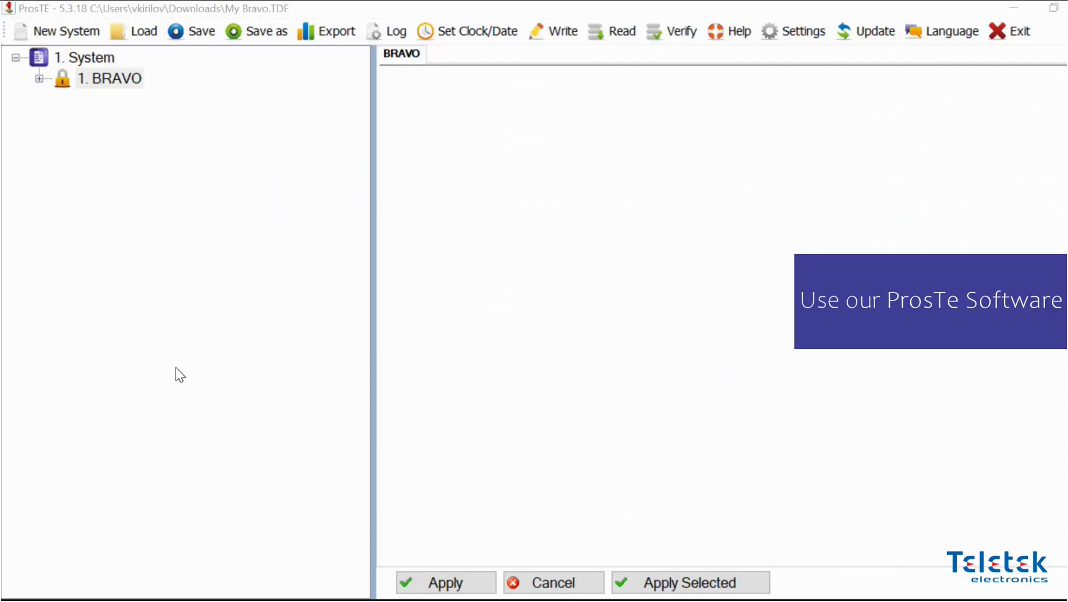
Save the BRAVO configuration in ProsTE as 'My Bravo' in the Downloads folder
{"action": "right_click", "coordinate": [118, 81]}
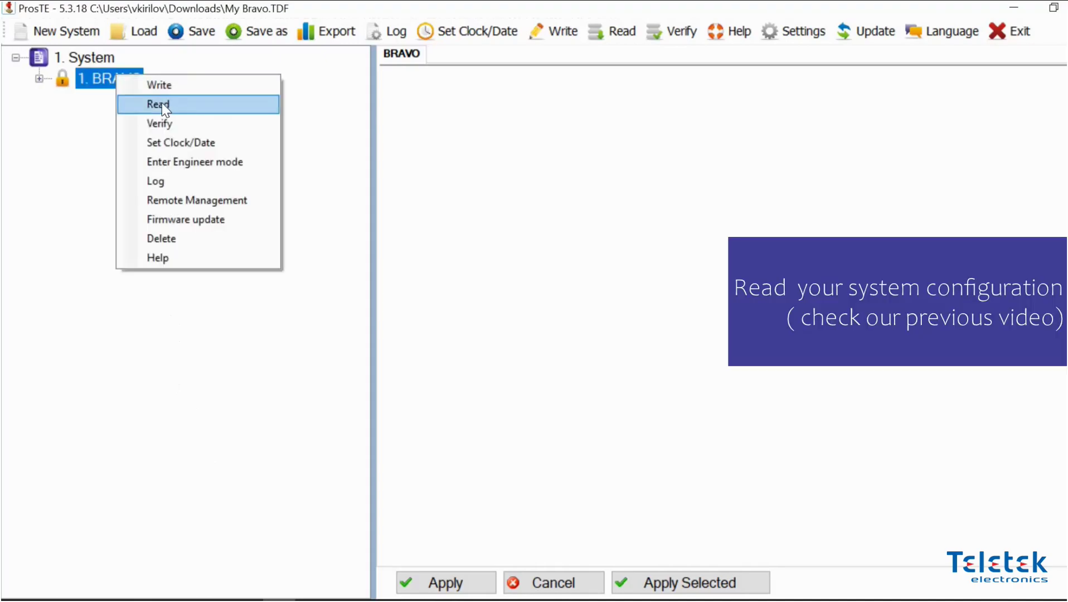
{"action": "left_click", "coordinate": [95, 111]}
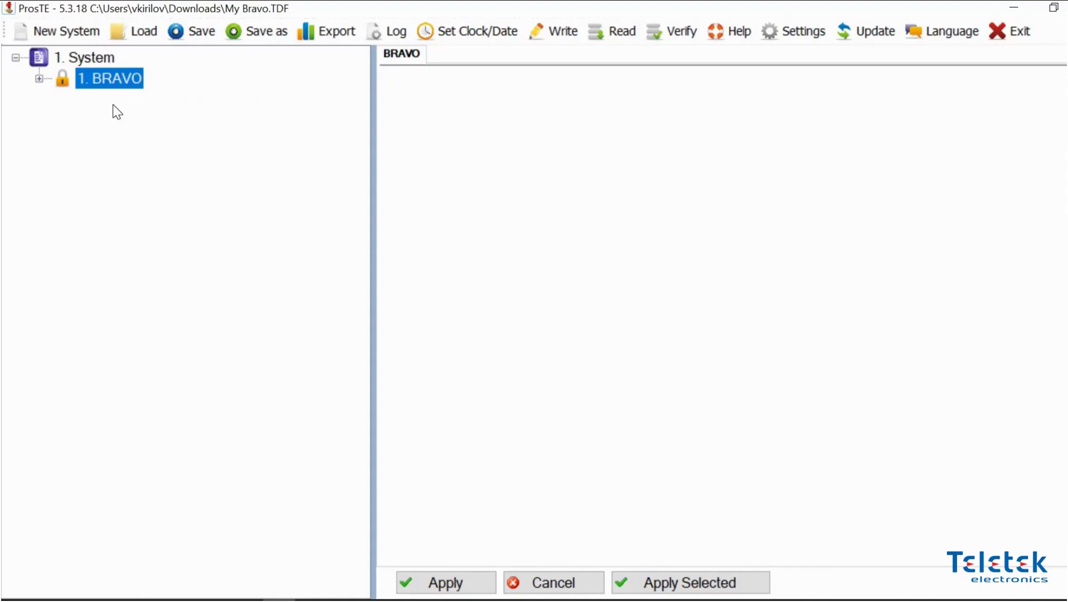
{"action": "left_click", "coordinate": [254, 40]}
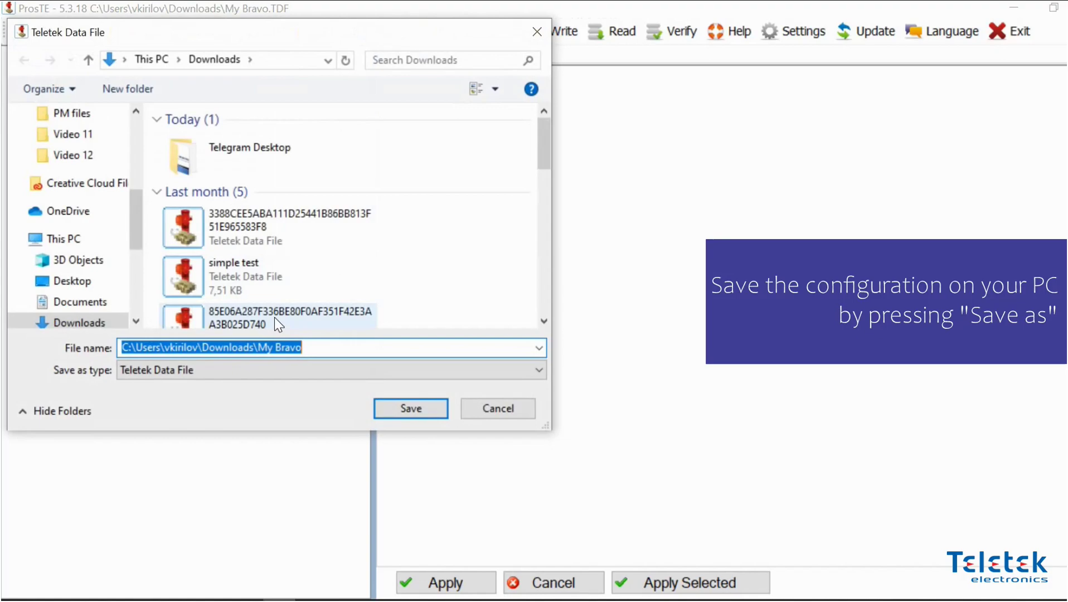
{"action": "type", "text": "My B"}
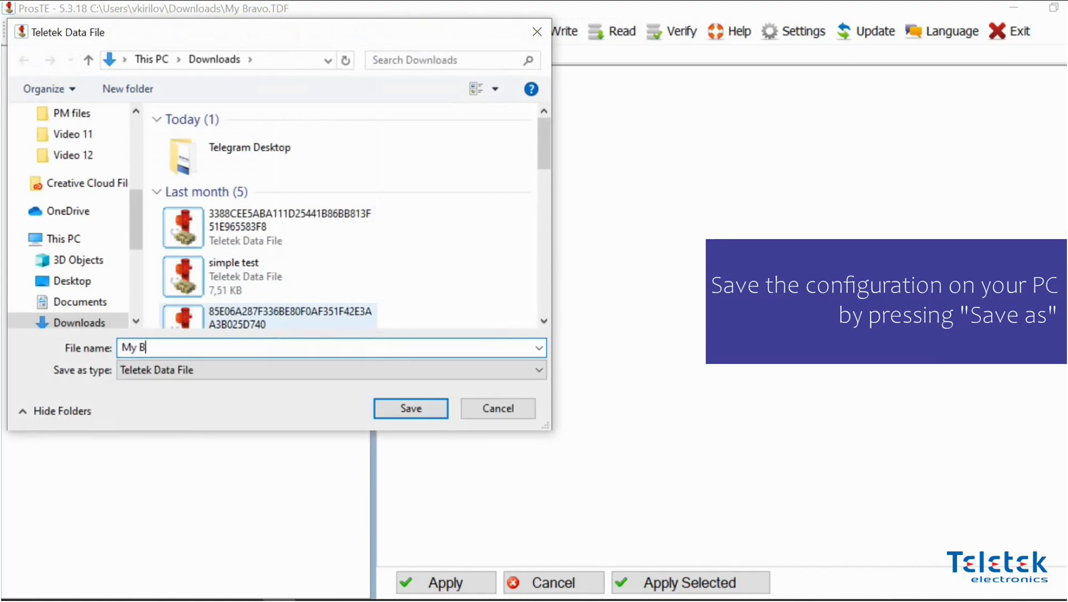
{"action": "type", "text": "ravo"}
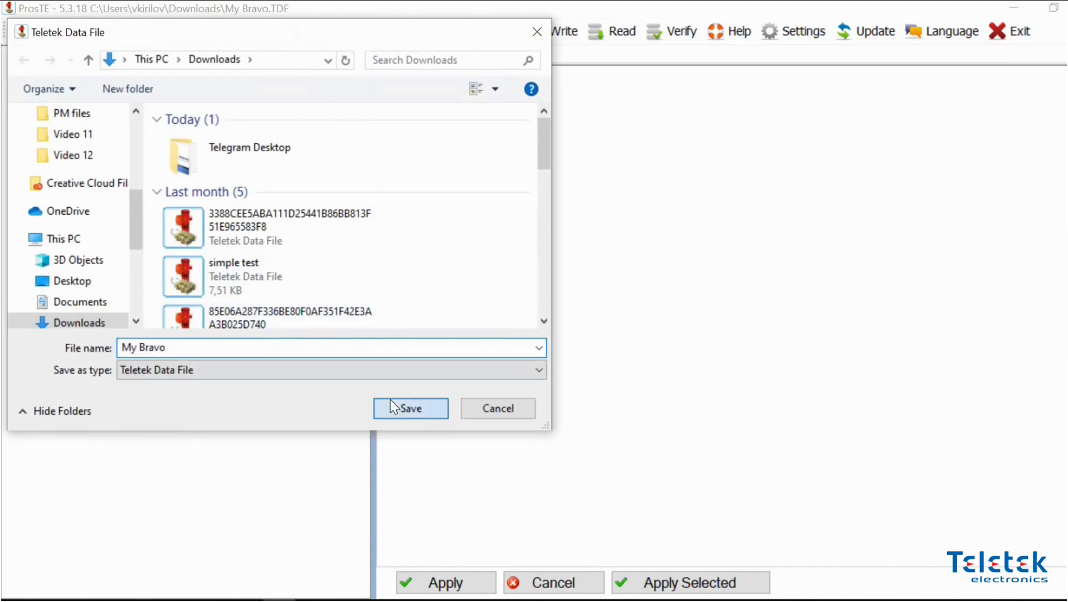
{"action": "left_click", "coordinate": [391, 400]}
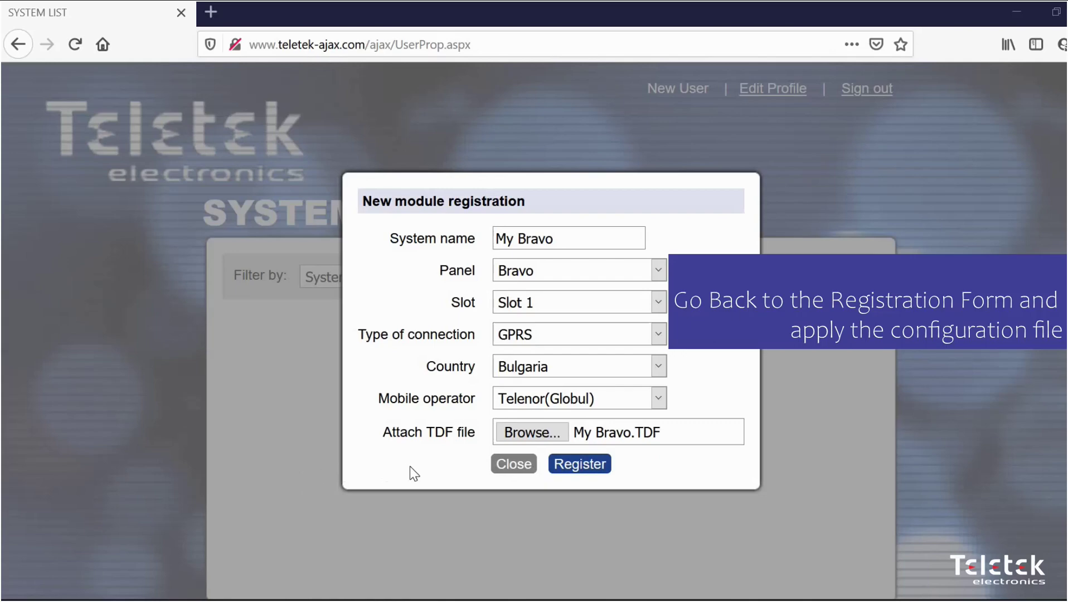
Attach My Bravo.TDF, register the module, then download the returned TDF and open it in ProsTE
{"action": "left_click", "coordinate": [527, 433]}
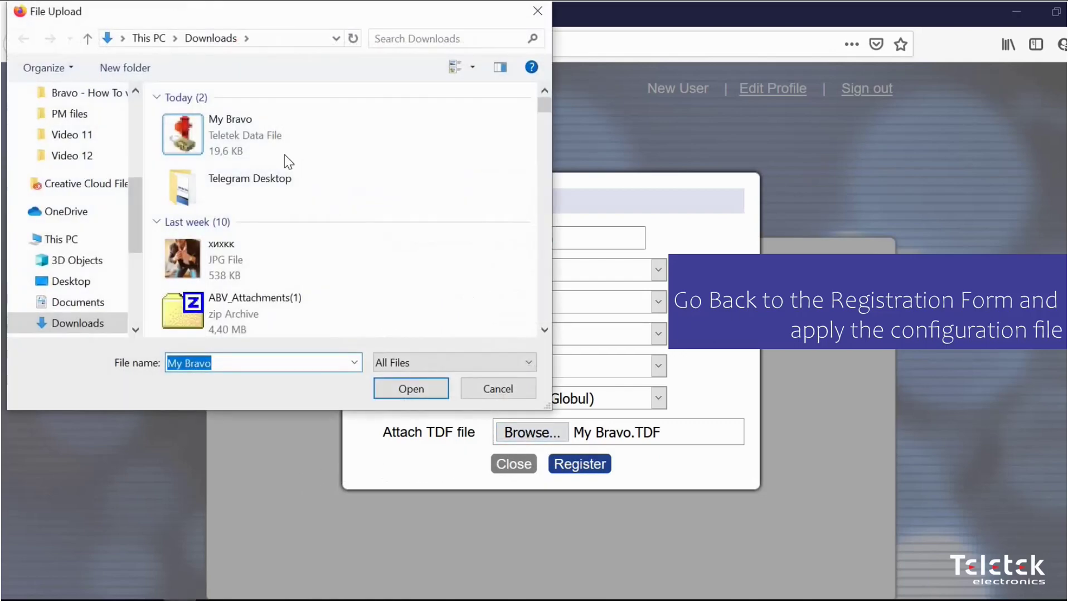
{"action": "left_click", "coordinate": [420, 394]}
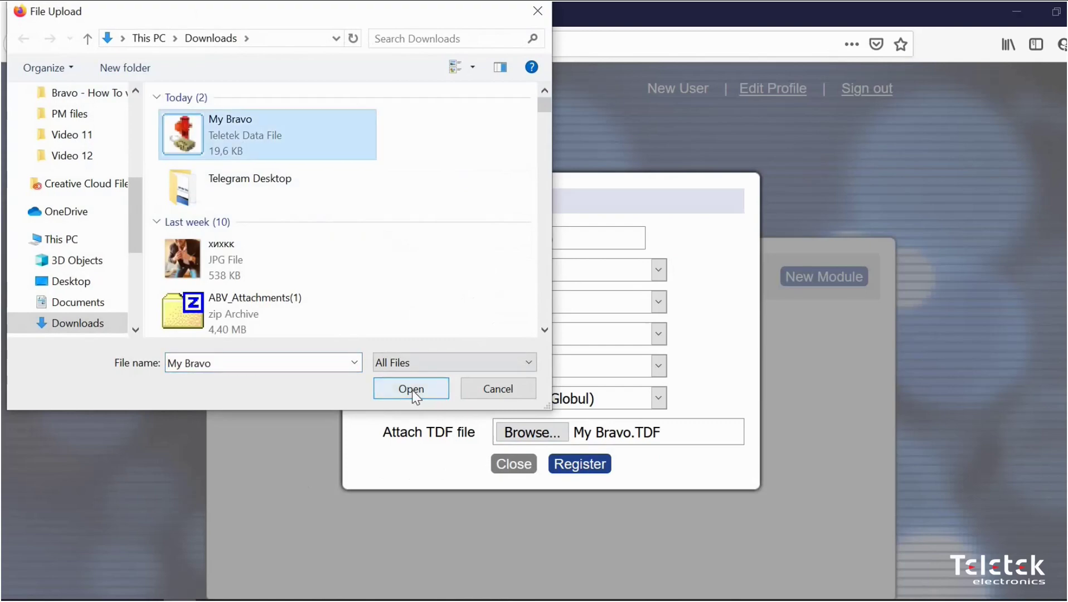
{"action": "key", "text": "ctrl+minus"}
{"action": "key", "text": "ctrl+minus"}
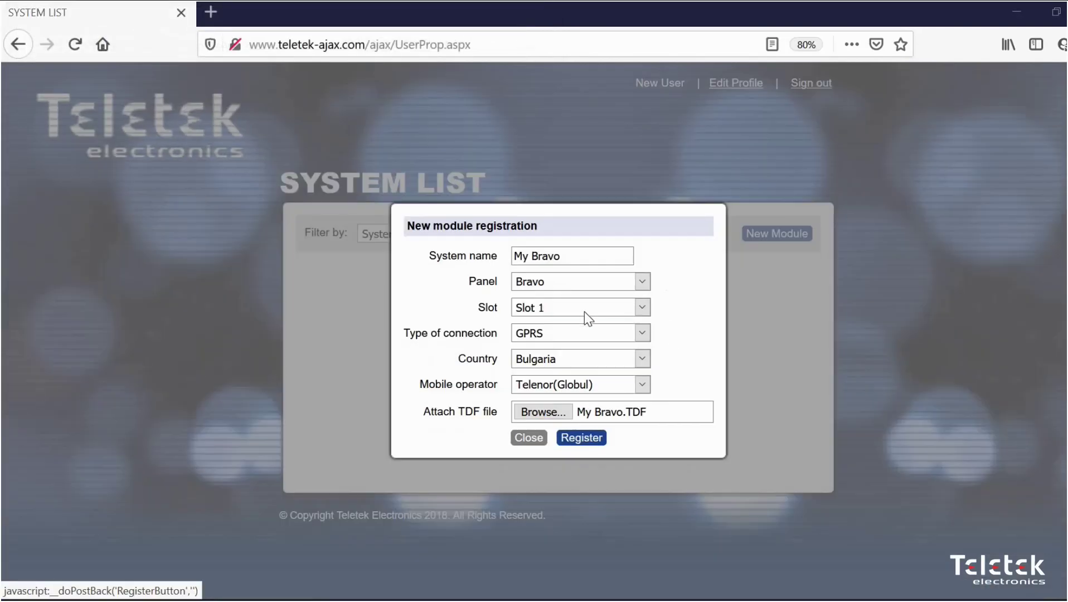
{"action": "left_click", "coordinate": [582, 439]}
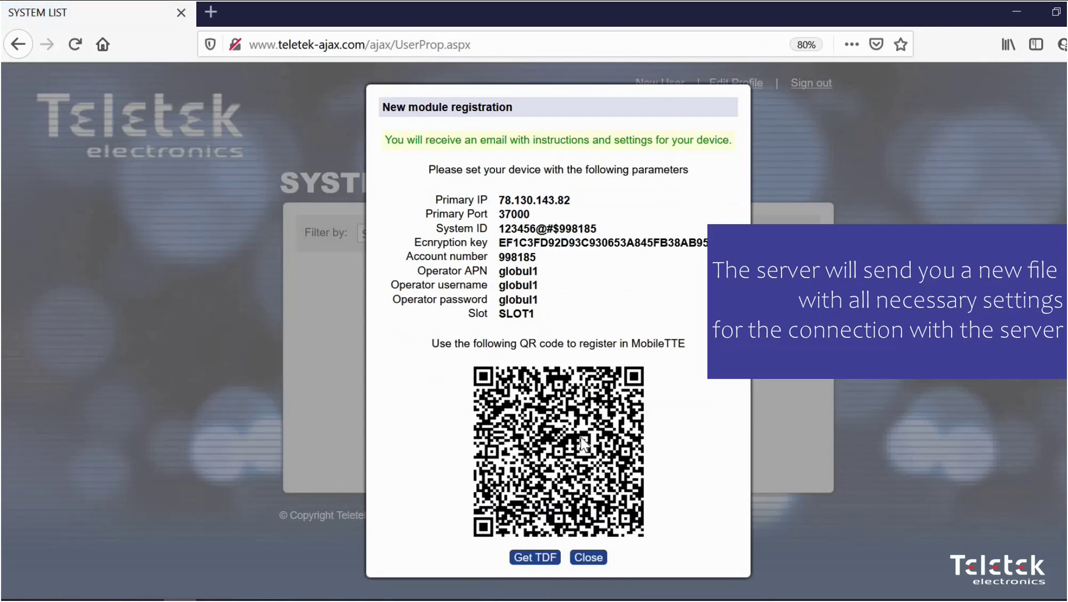
{"action": "left_click", "coordinate": [536, 564]}
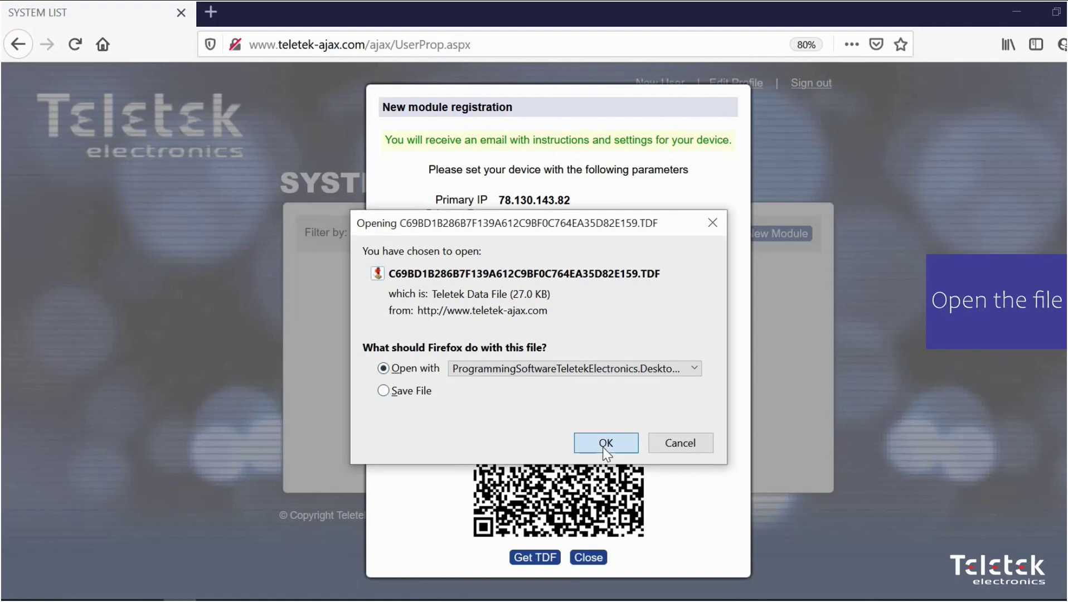
{"action": "left_click", "coordinate": [604, 445]}
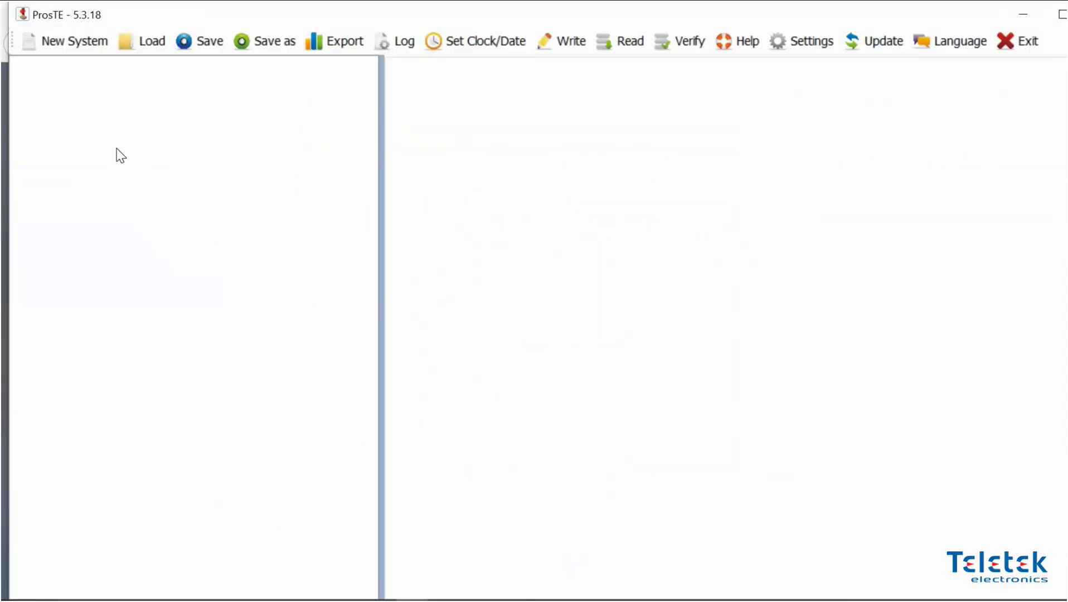
Write the server settings to the BRAVO panel using the PC ID and valid user code, then acknowledge success
{"action": "left_click", "coordinate": [110, 88]}
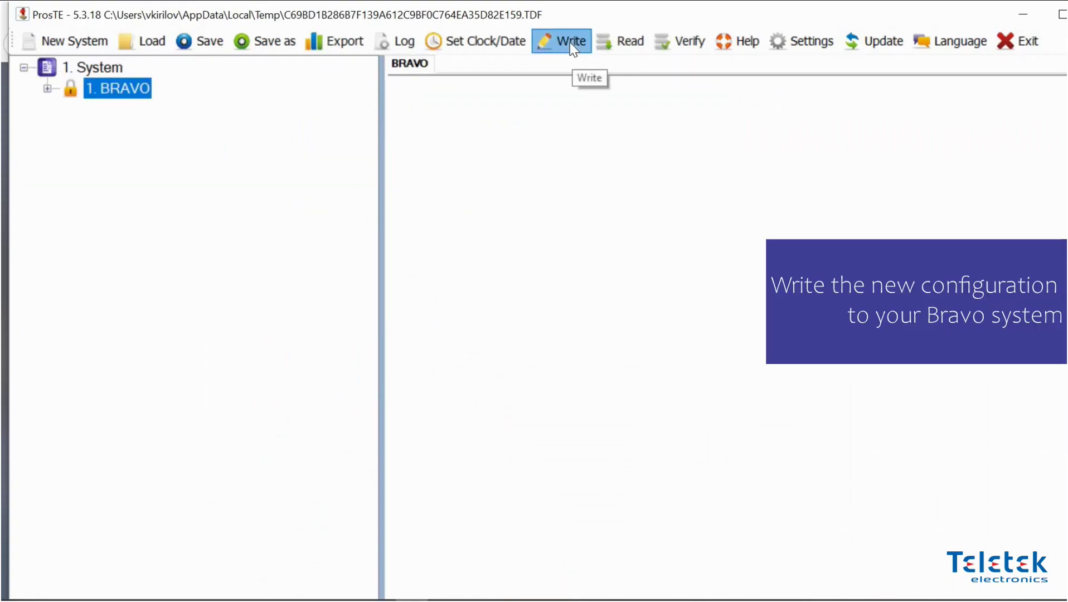
{"action": "left_click", "coordinate": [572, 45]}
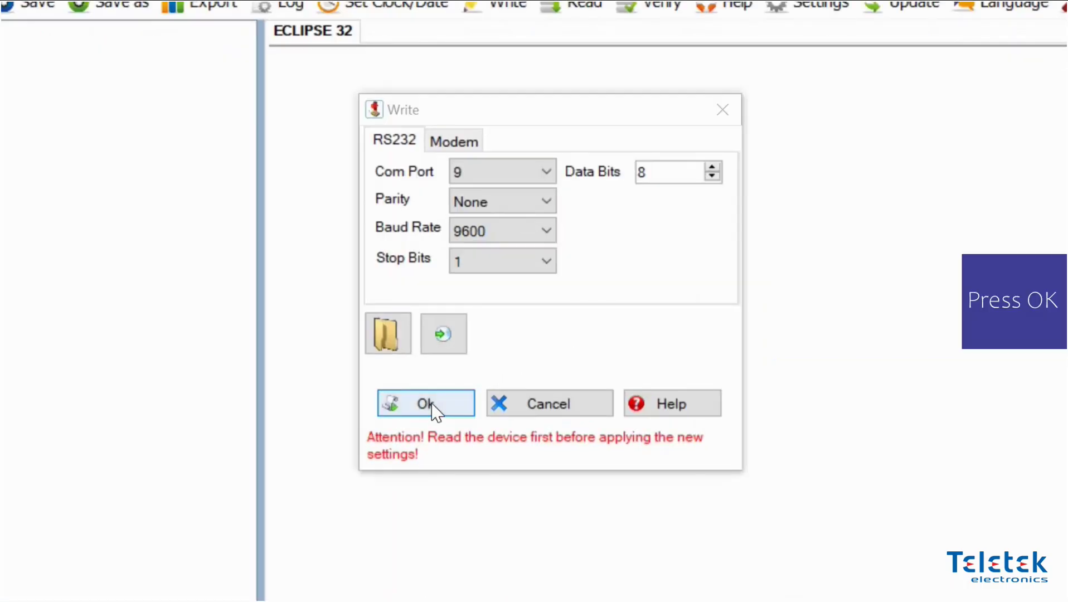
{"action": "left_click", "coordinate": [434, 412]}
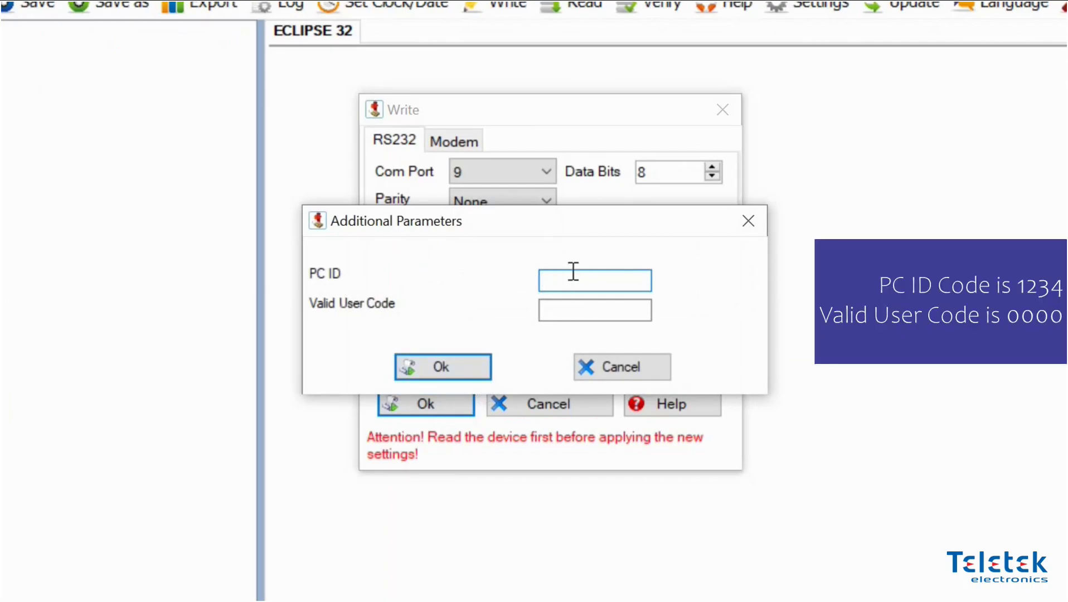
{"action": "left_click", "coordinate": [551, 306]}
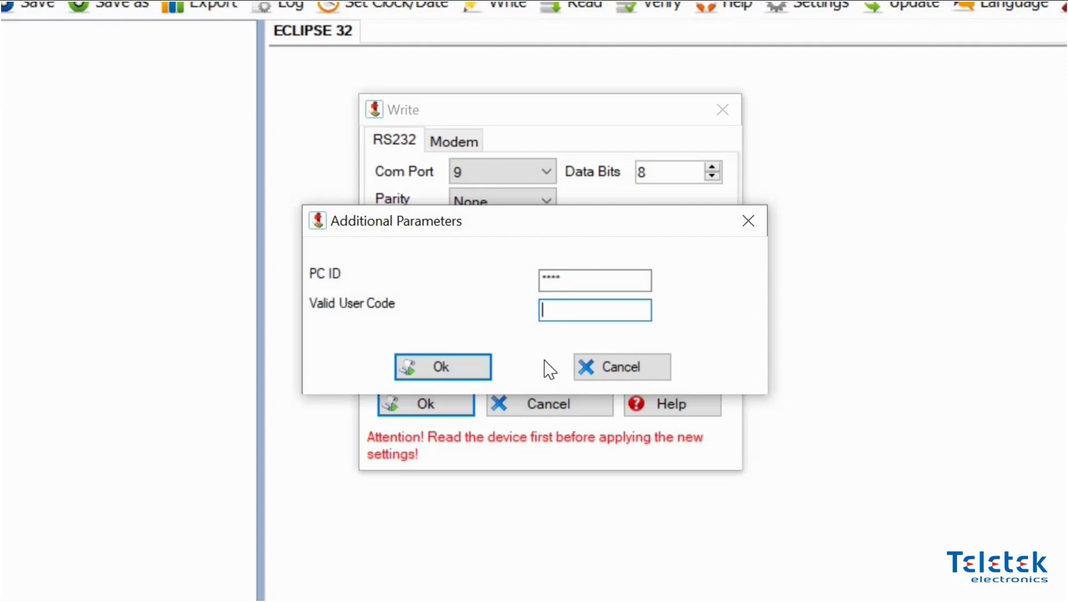
{"action": "type", "text": "****"}
{"action": "left_click", "coordinate": [470, 362]}
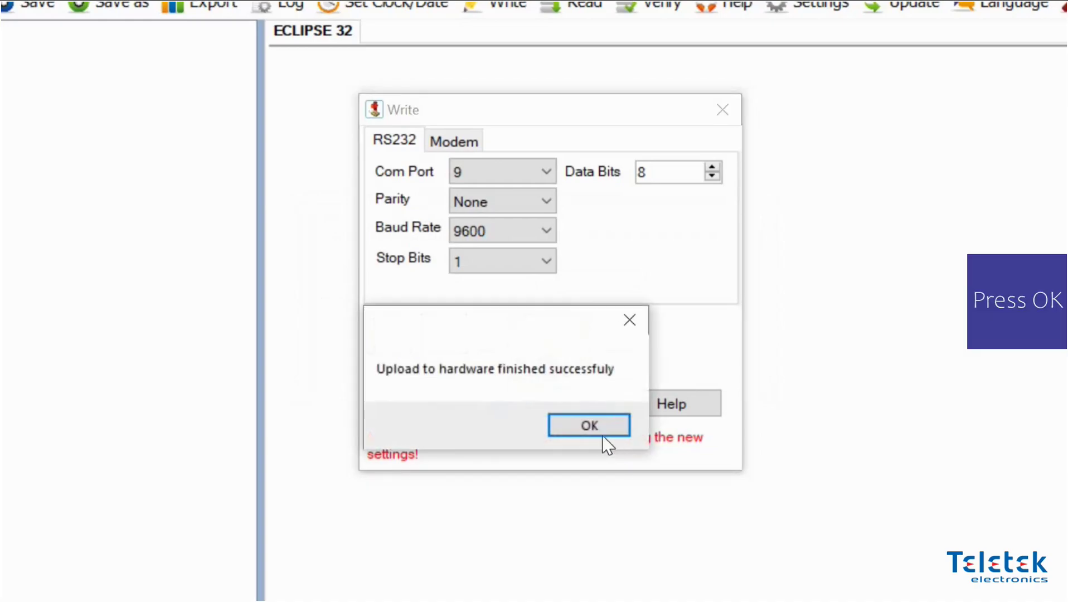
{"action": "left_click", "coordinate": [596, 429]}
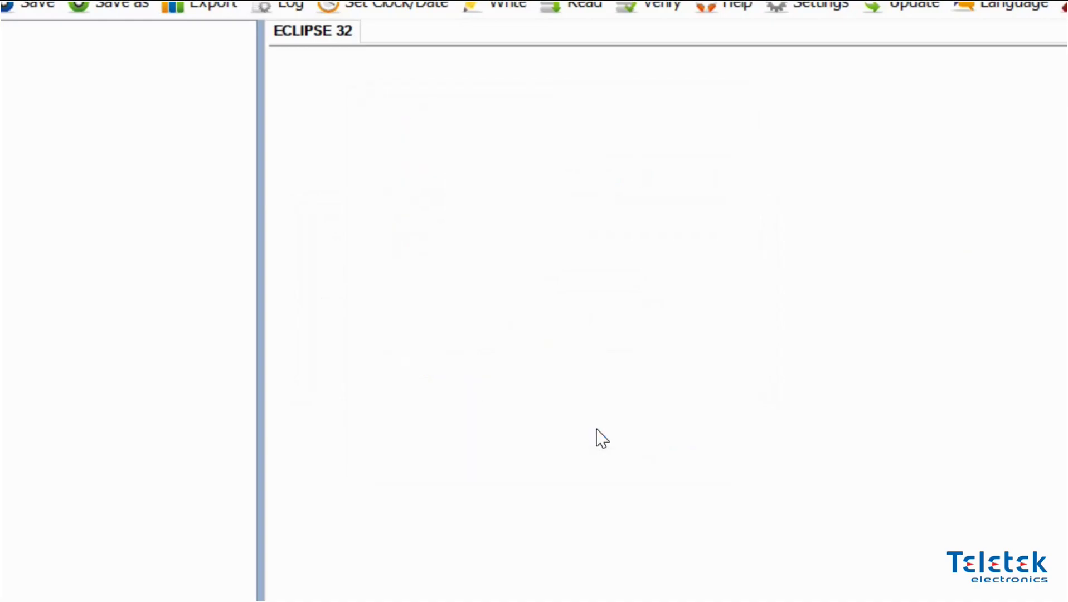